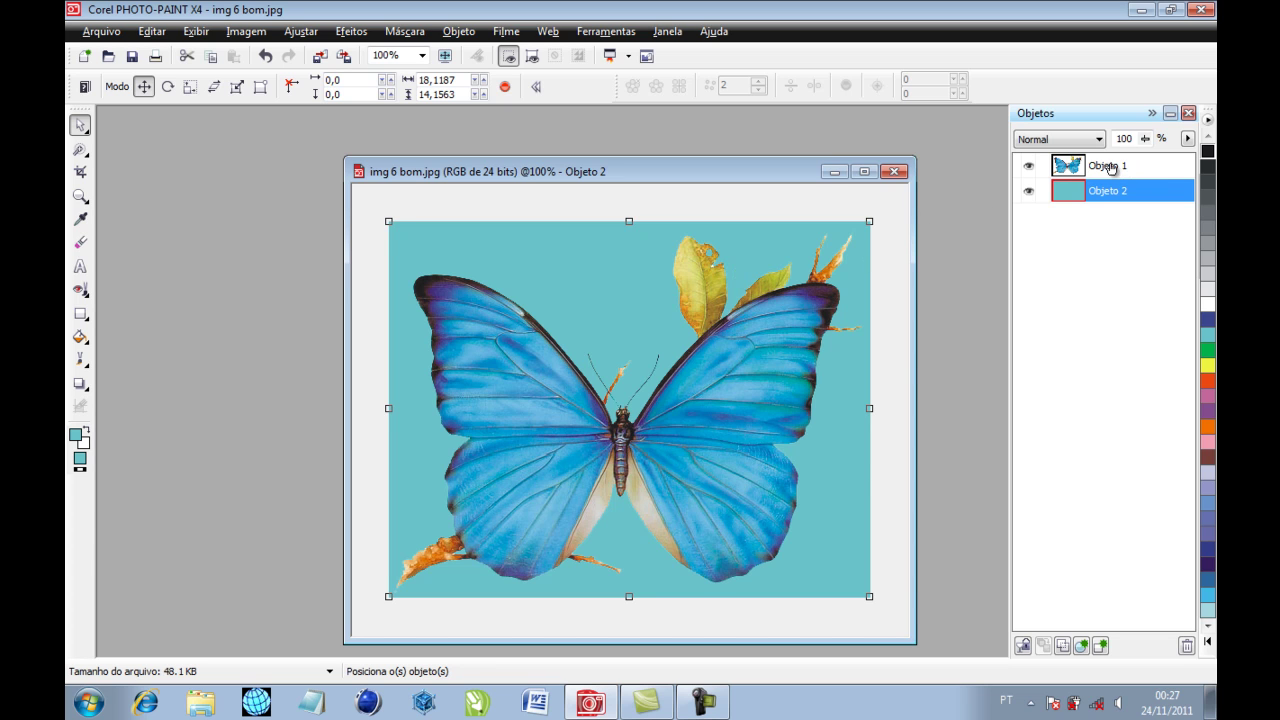
- Remove the leftover white background from the holes in the large yellow leaf on Objeto 1, using Magic Wand masks at tolerance 10
{"action": "left_click", "coordinate": [1109, 170]}
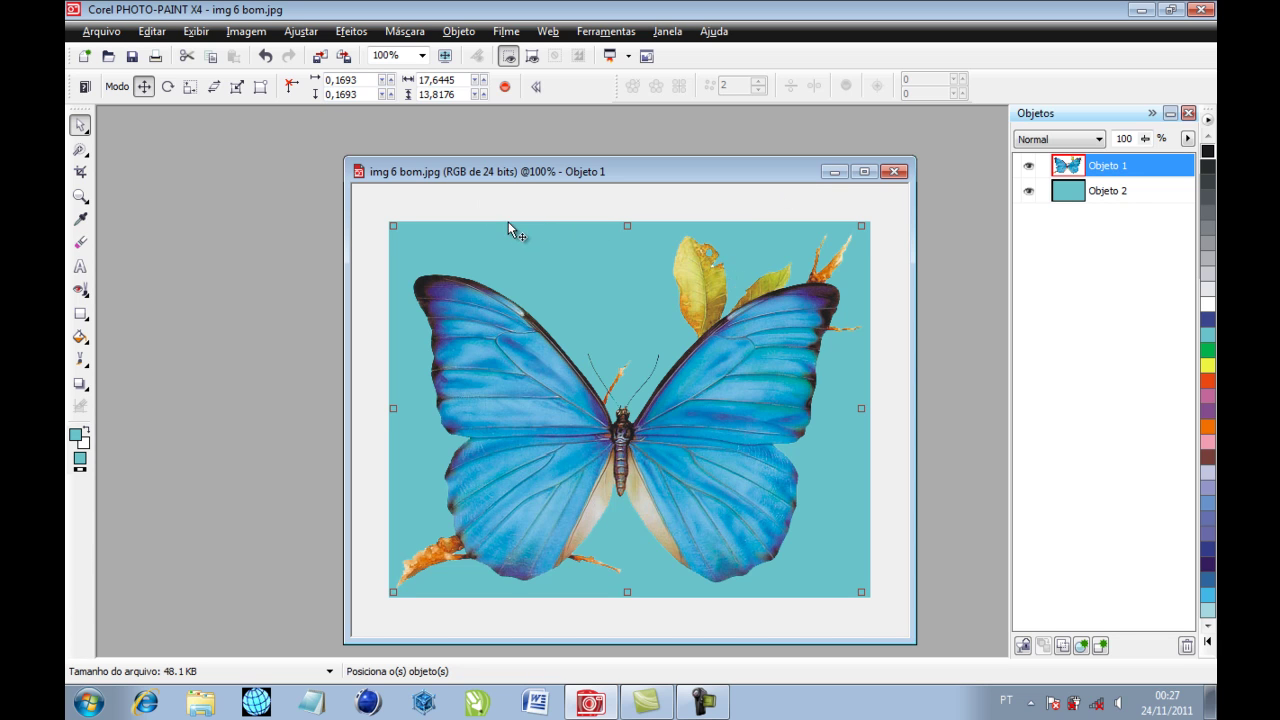
{"action": "left_click", "coordinate": [81, 150]}
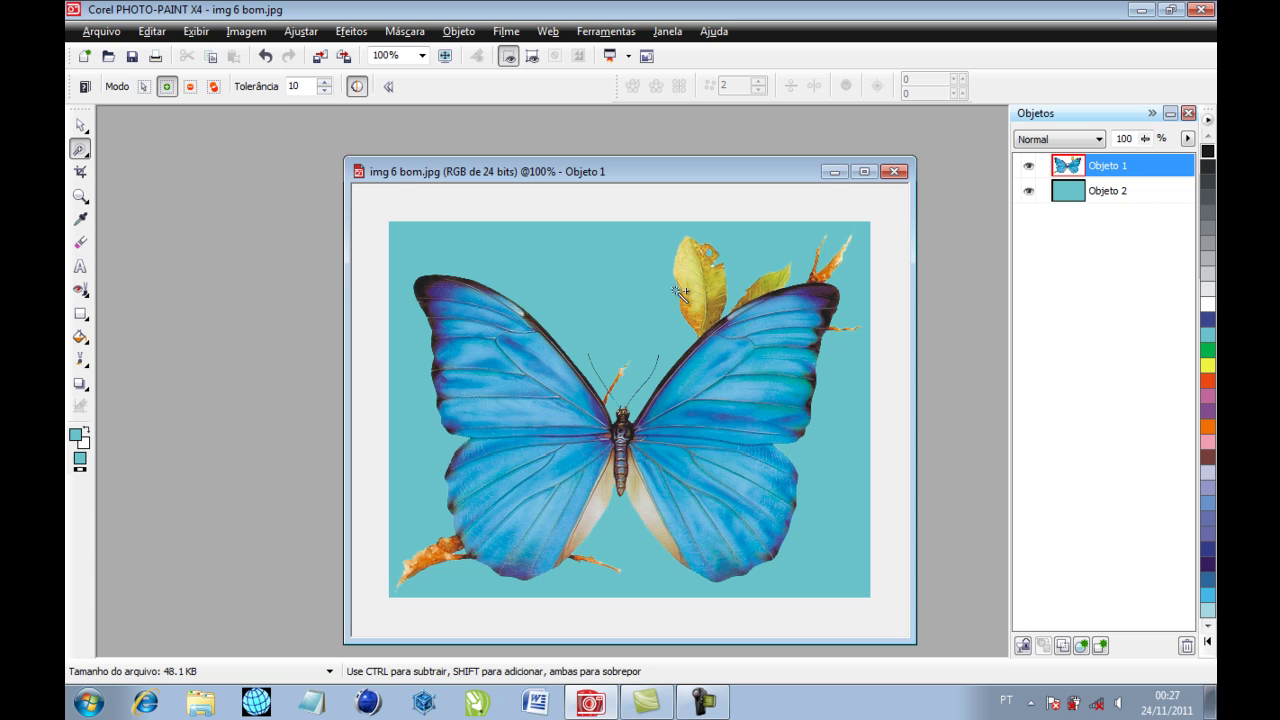
{"action": "left_click", "coordinate": [714, 263]}
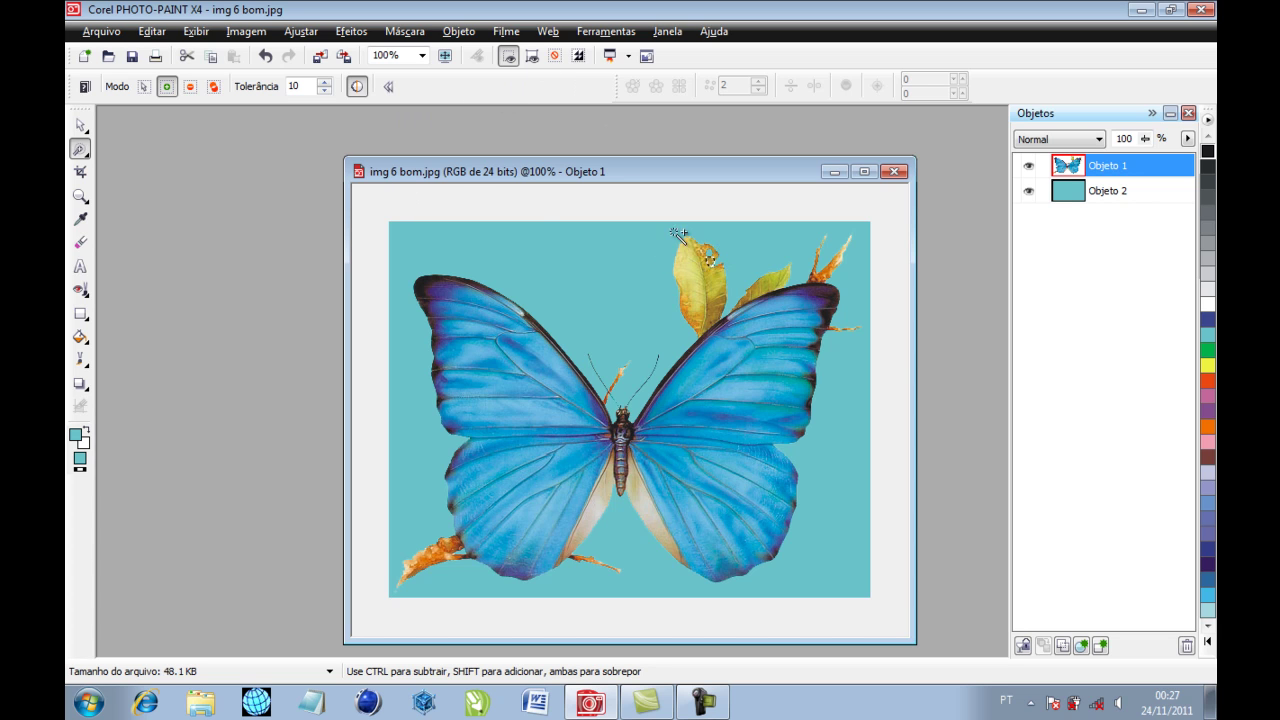
{"action": "left_click", "coordinate": [556, 58]}
{"action": "left_click", "coordinate": [79, 197]}
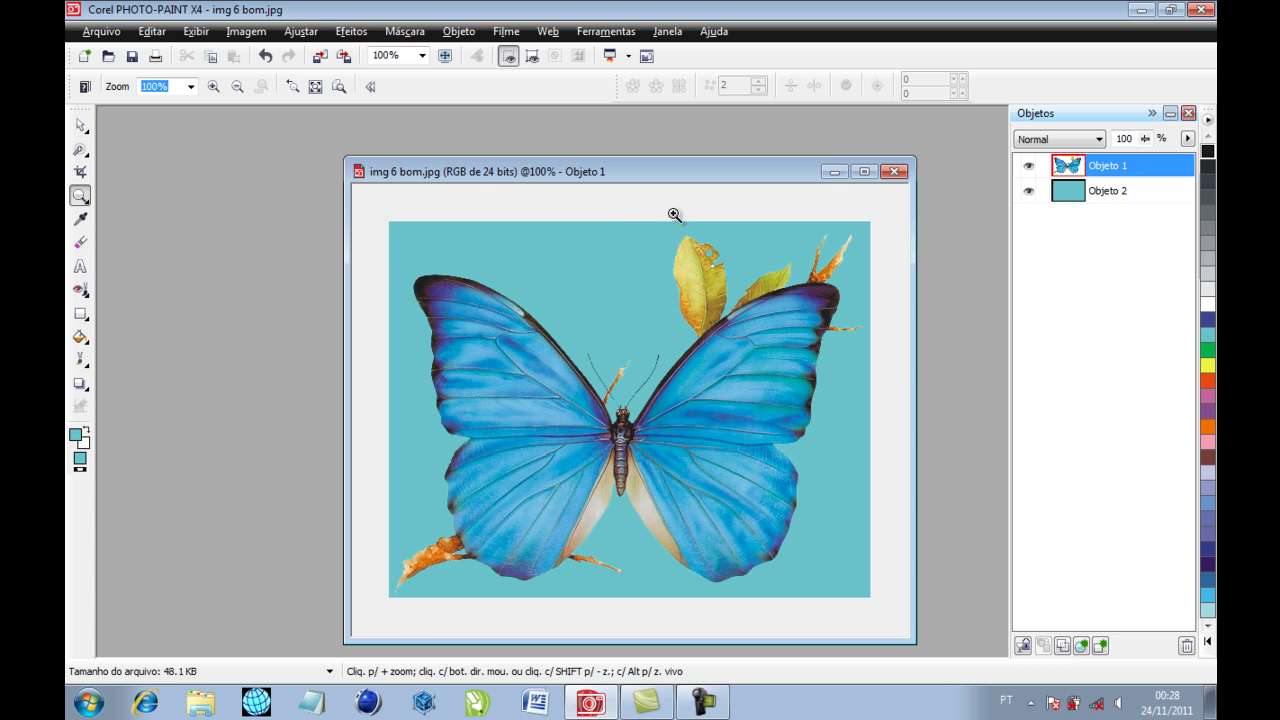
{"action": "left_click_drag", "start_coordinate": [654, 216], "coordinate": [826, 404]}
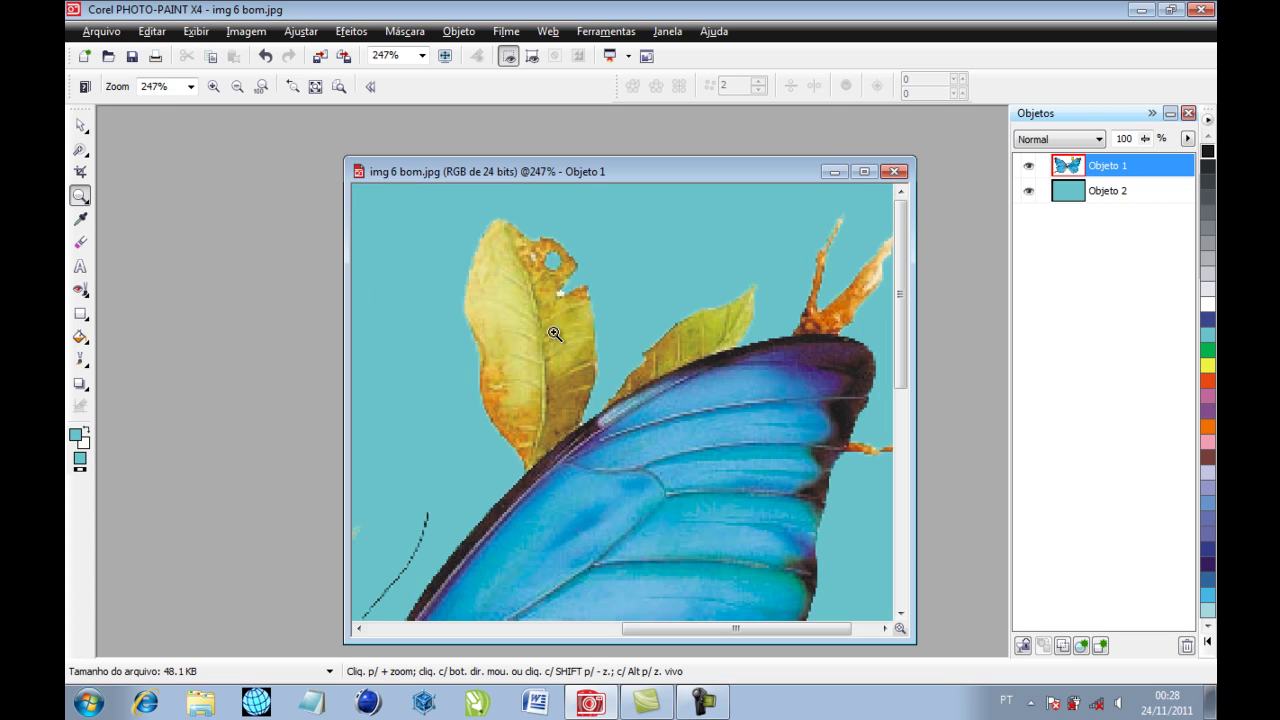
{"action": "left_click", "coordinate": [80, 149]}
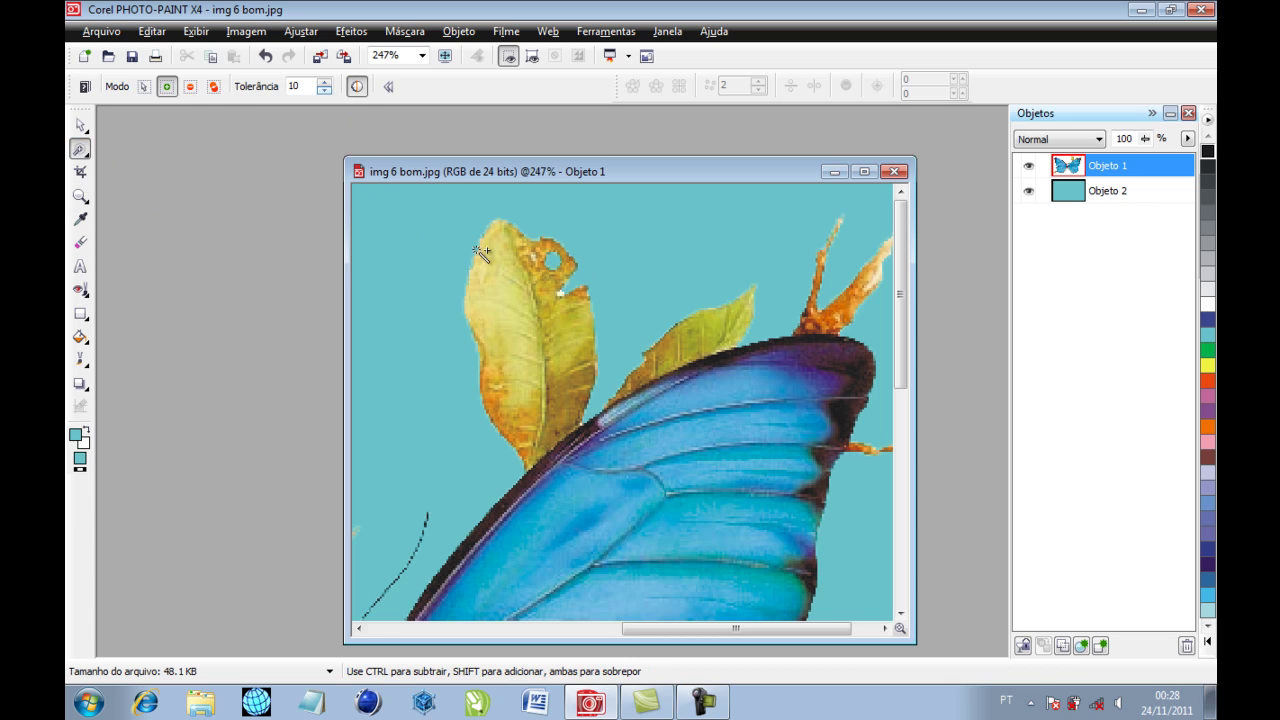
{"action": "left_click", "coordinate": [563, 294]}
{"action": "left_click", "coordinate": [555, 58]}
{"action": "left_click", "coordinate": [563, 295]}
{"action": "left_click", "coordinate": [556, 59]}
- Remove the leftover white area along the twig near the right wing tip, using a Magic Wand mask at tolerance 5
{"action": "left_click", "coordinate": [166, 89]}
{"action": "left_click", "coordinate": [144, 88]}
{"action": "left_click", "coordinate": [876, 277]}
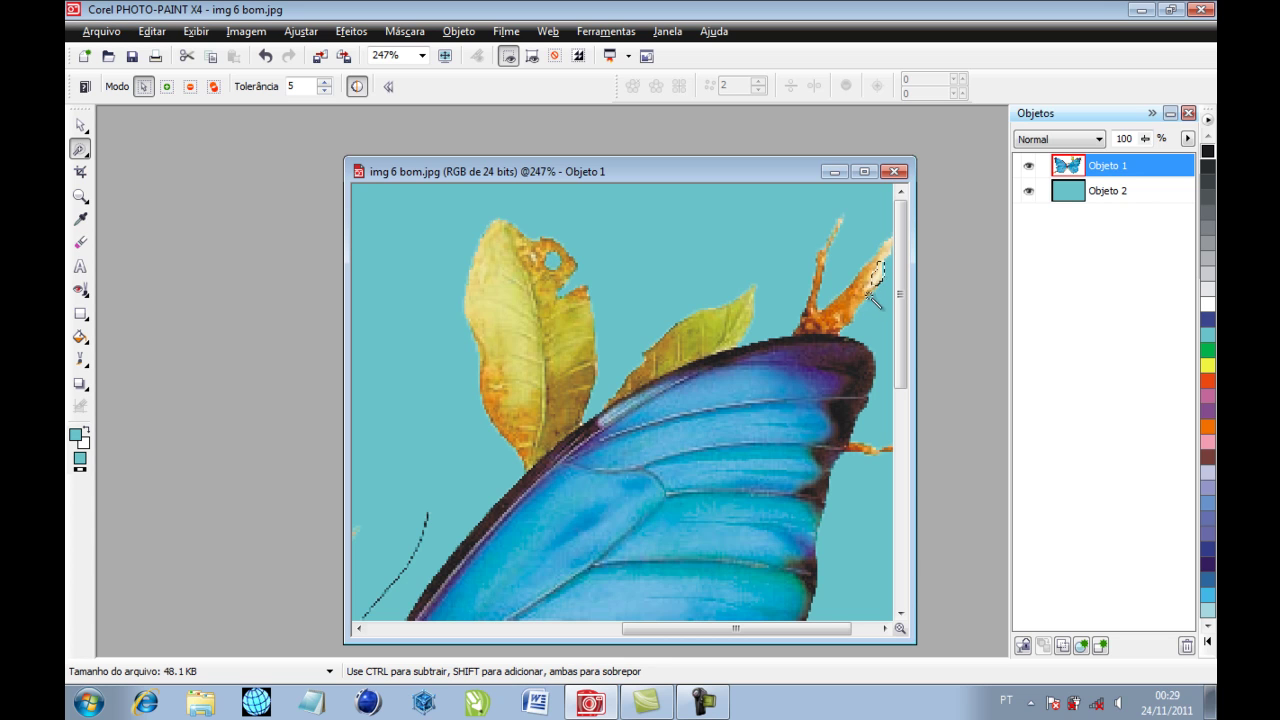
{"action": "key", "text": "ctrl+z"}
{"action": "left_click", "coordinate": [866, 286]}
{"action": "left_click", "coordinate": [166, 87]}
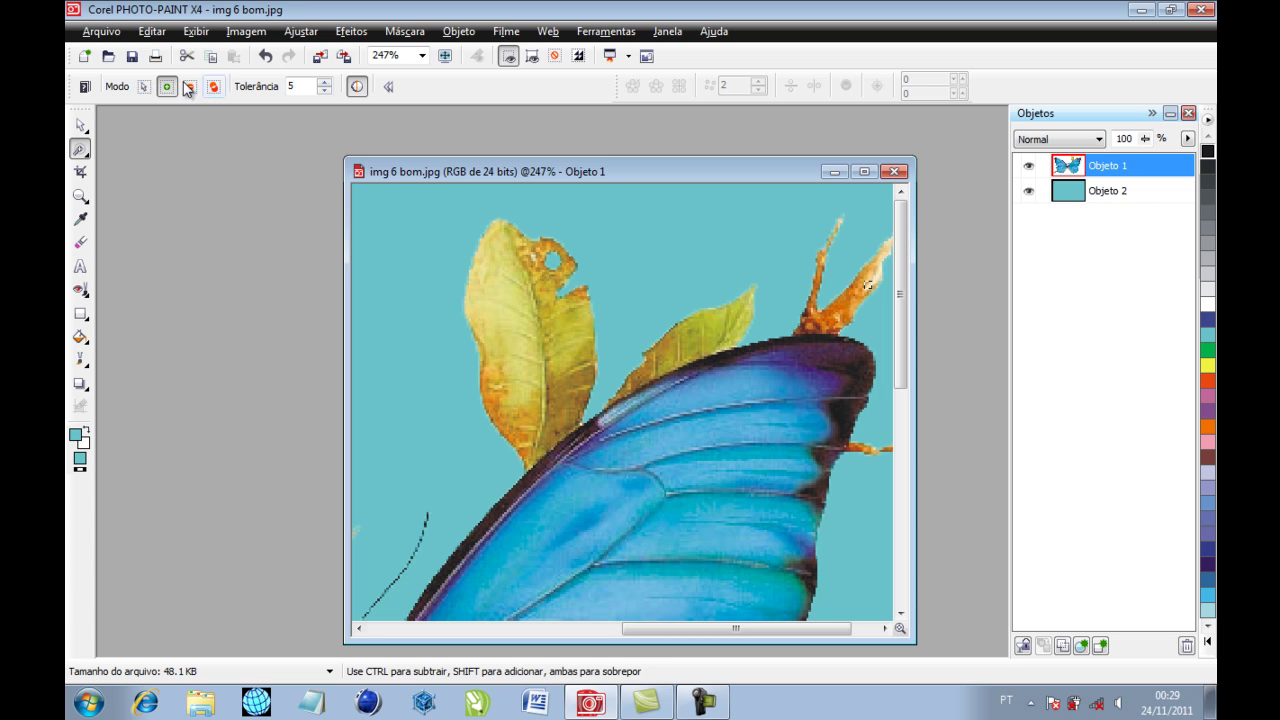
{"action": "left_click", "coordinate": [166, 88]}
{"action": "left_click", "coordinate": [555, 57]}
- Zoom back out to 100% to view the whole butterfly and return to the Pick tool
{"action": "left_click", "coordinate": [83, 125]}
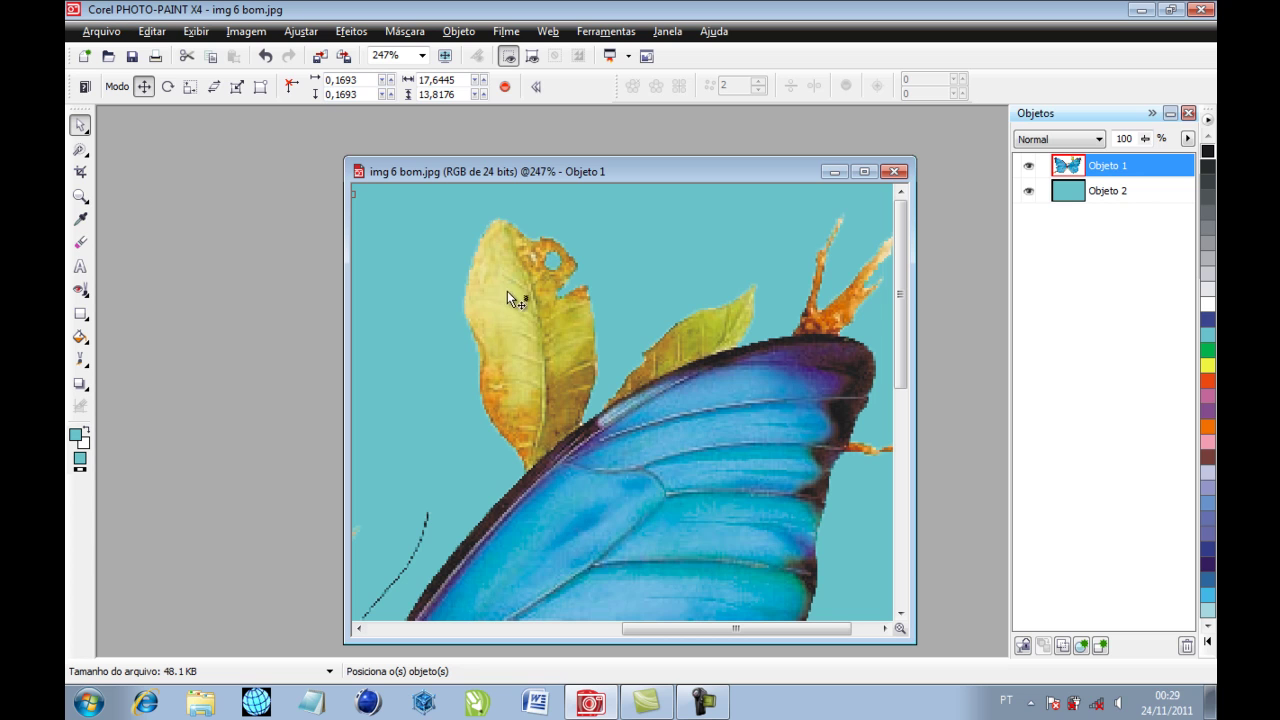
{"action": "left_click", "coordinate": [79, 197]}
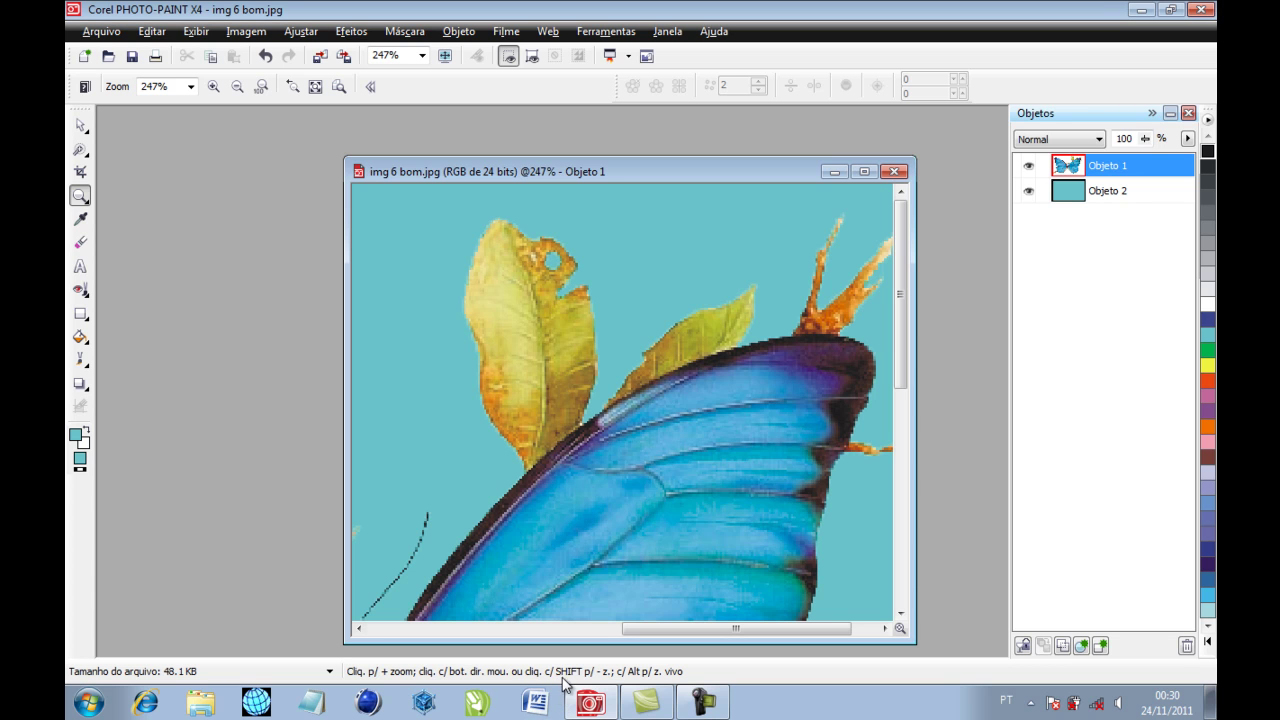
{"action": "right_click", "coordinate": [667, 273]}
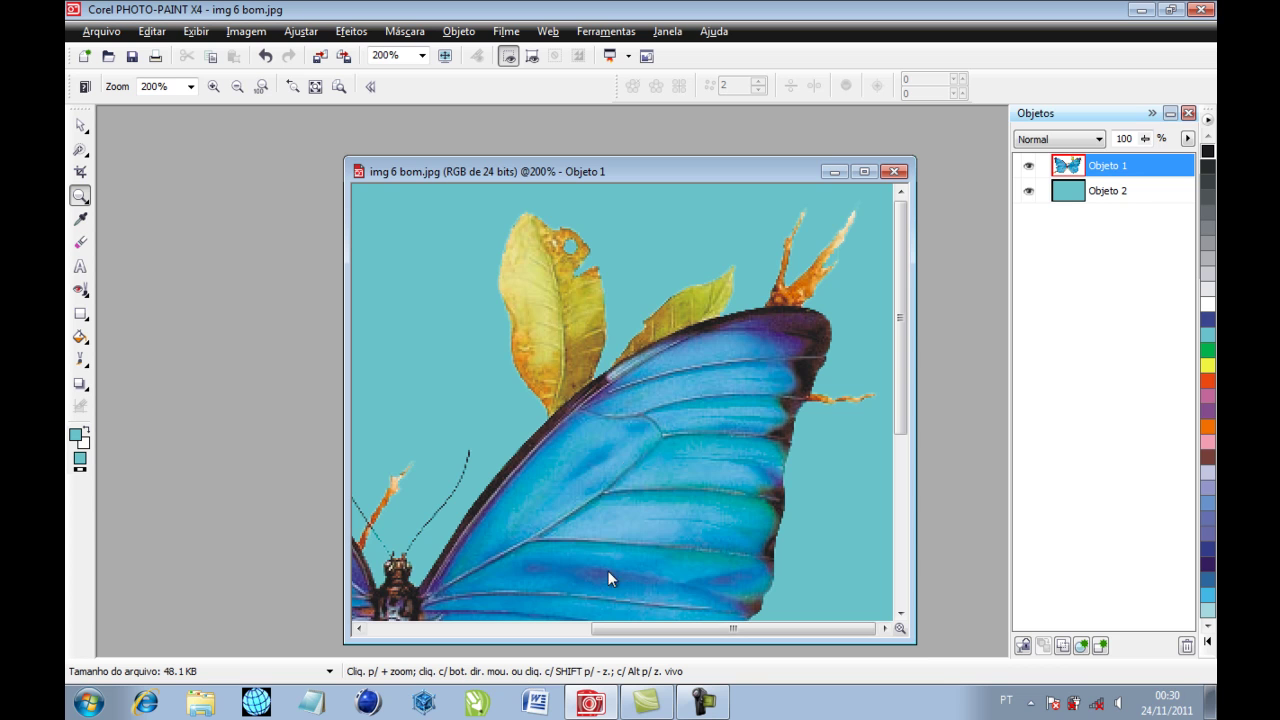
{"action": "left_click", "coordinate": [672, 260], "text": "shift"}
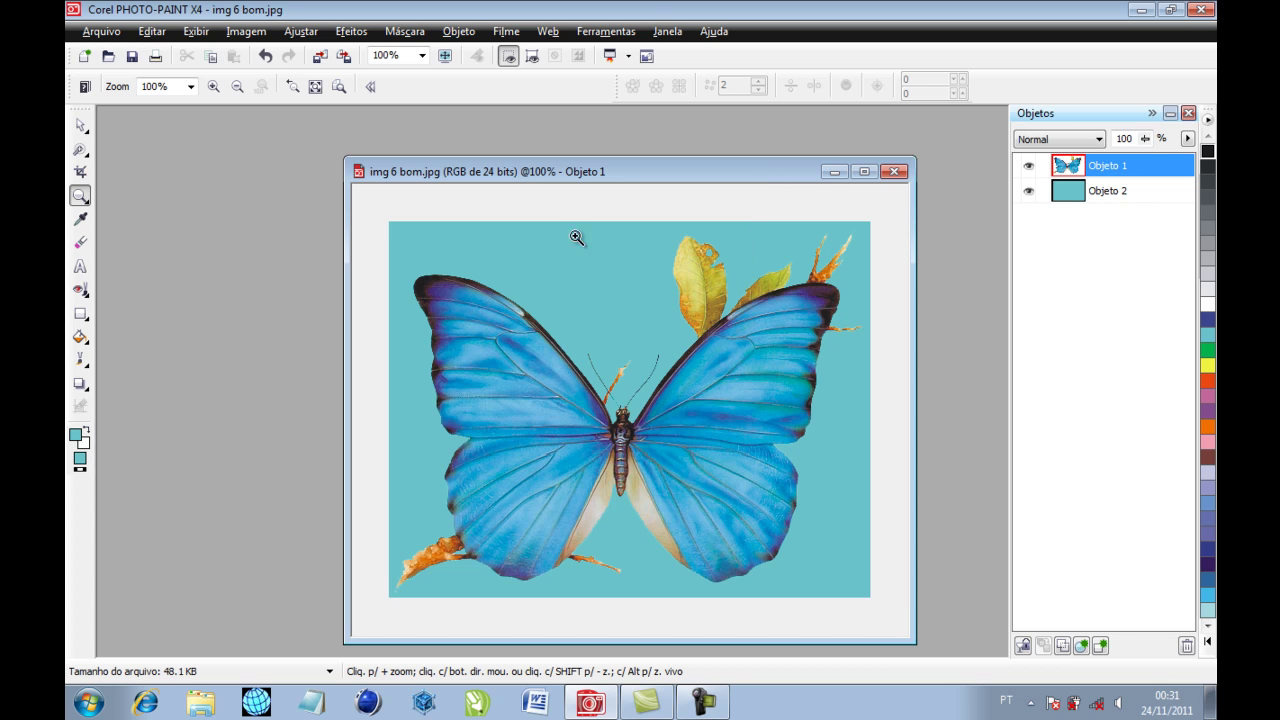
{"action": "left_click", "coordinate": [81, 125]}
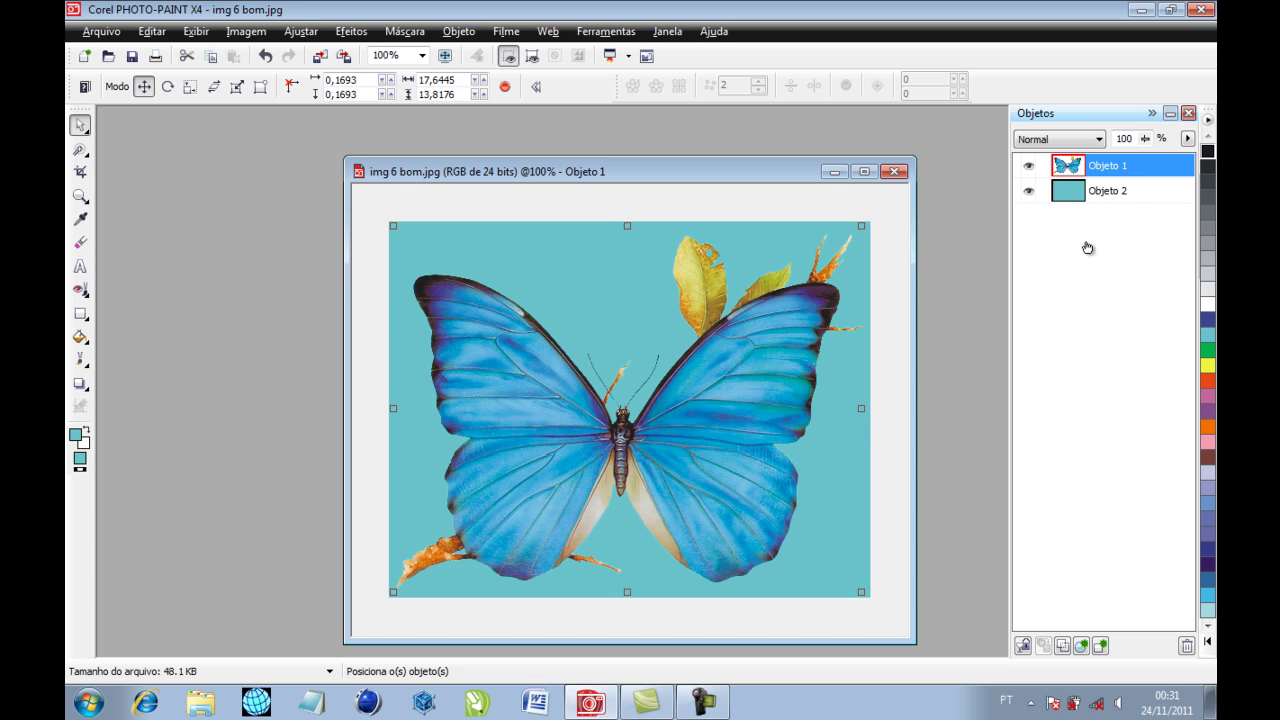
- Send the butterfly, Objeto 1, to the back, behind the teal background object
{"action": "right_click", "coordinate": [1102, 168]}
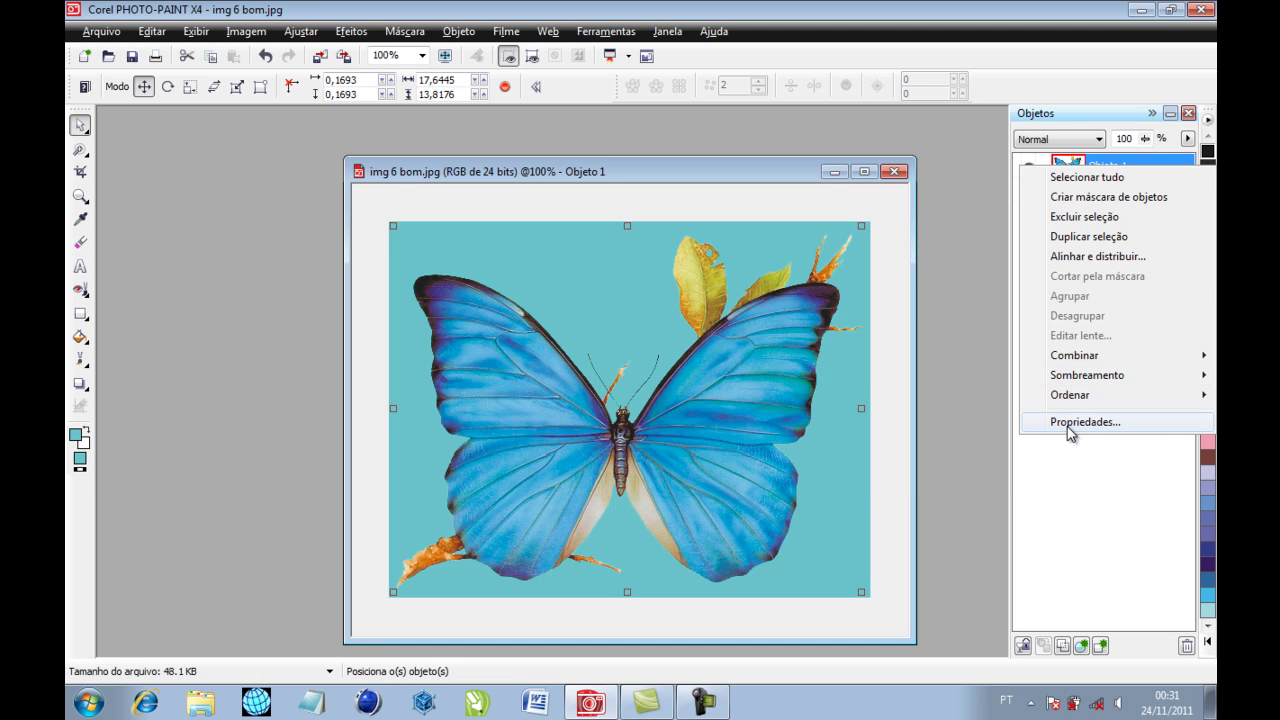
{"action": "mouse_move", "coordinate": [1078, 403]}
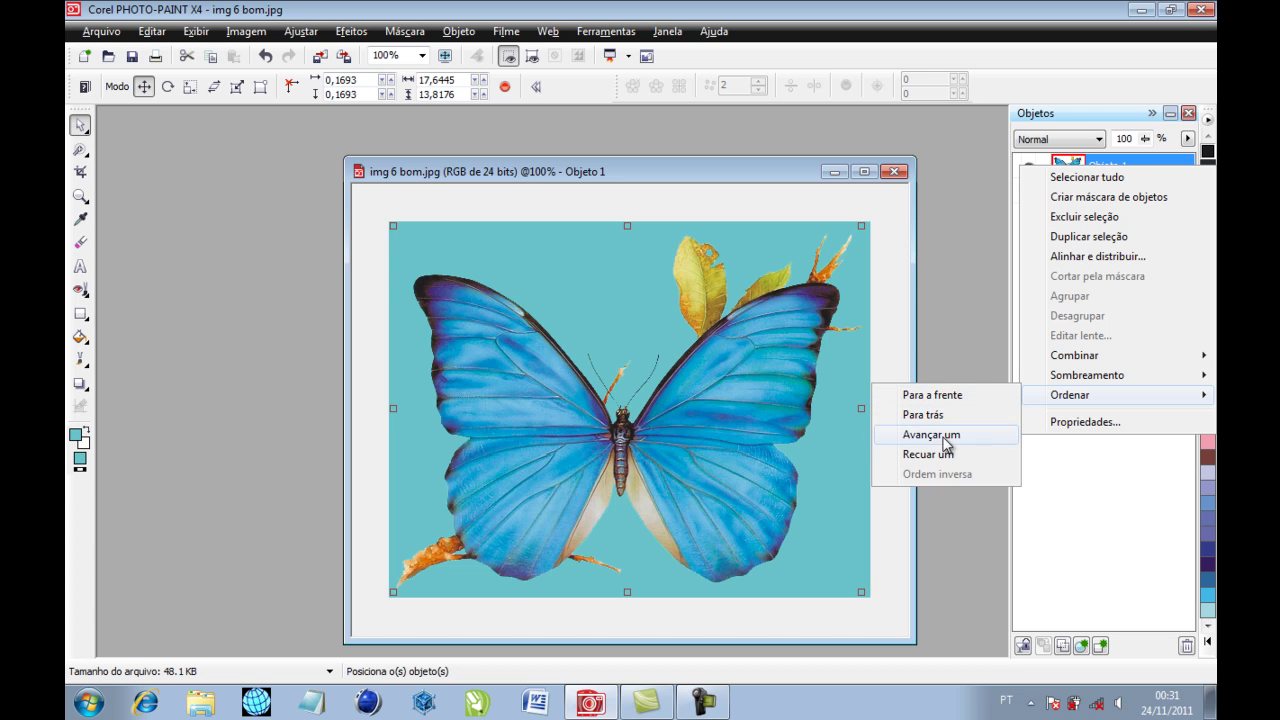
{"action": "left_click", "coordinate": [1123, 487]}
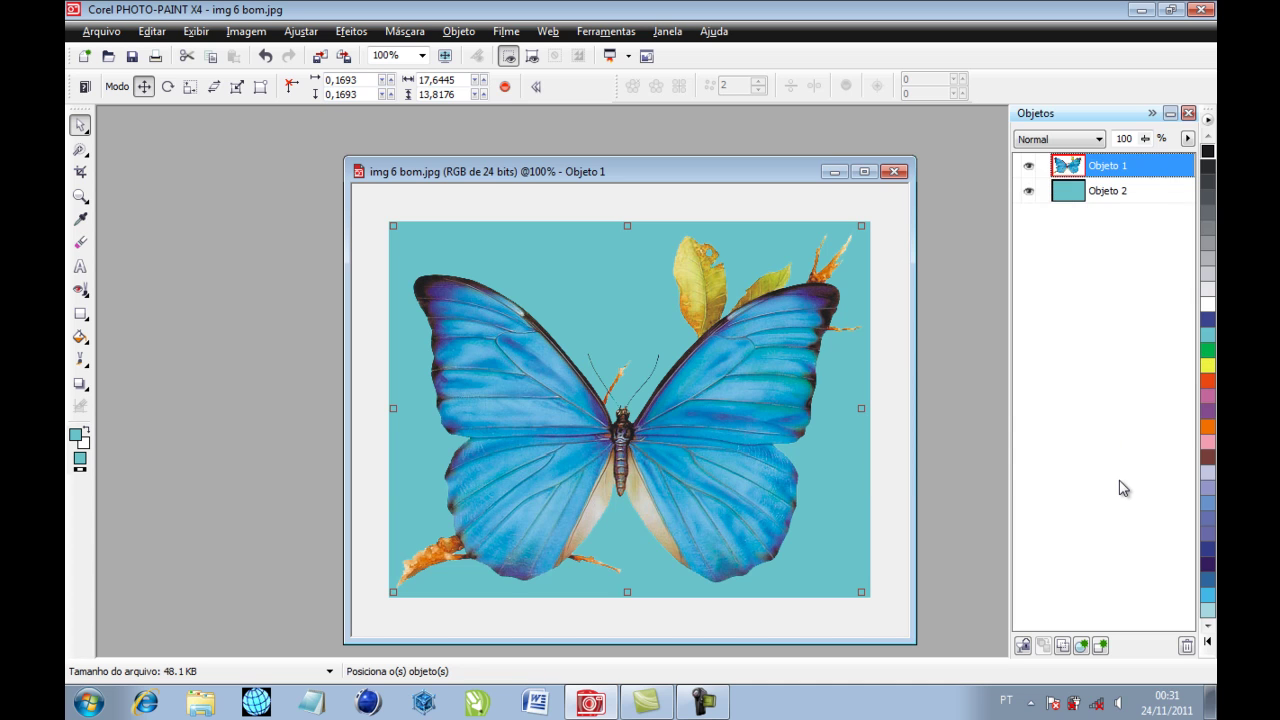
{"action": "right_click", "coordinate": [1108, 173]}
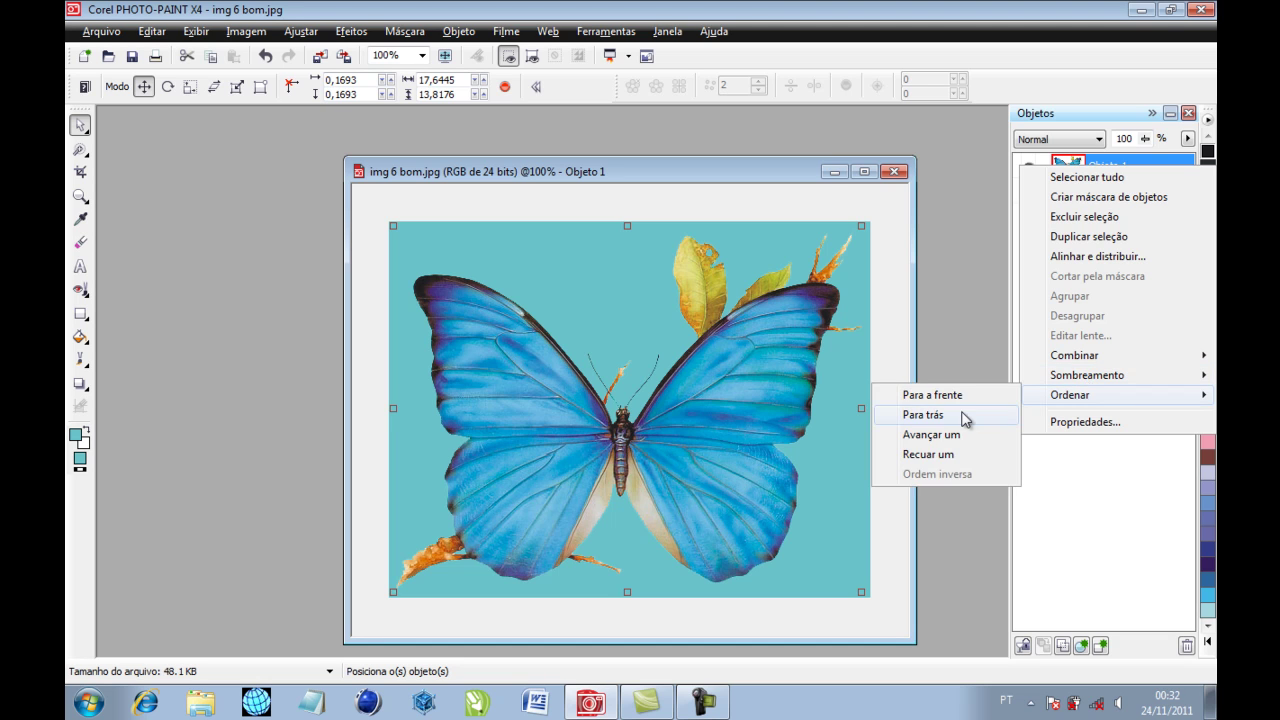
{"action": "left_click", "coordinate": [942, 419]}
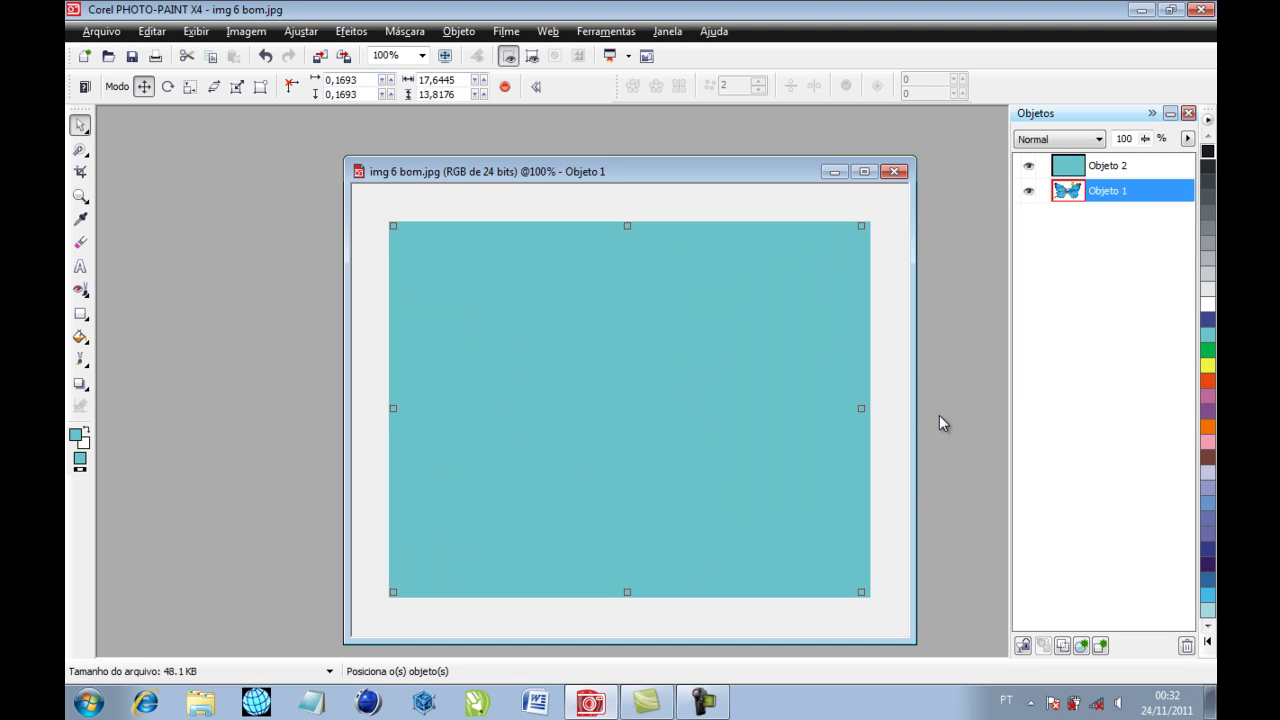
- Bring the butterfly, Objeto 1, to the front of the teal background object
{"action": "right_click", "coordinate": [1120, 195]}
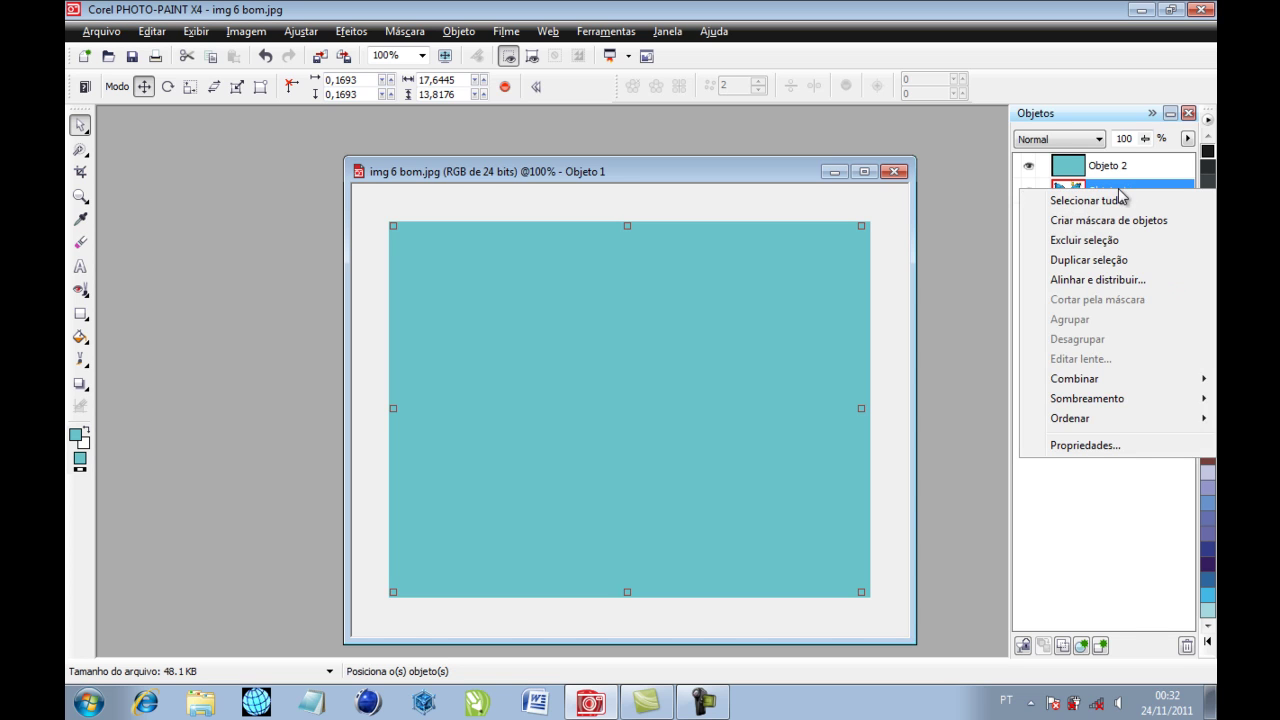
{"action": "mouse_move", "coordinate": [1072, 428]}
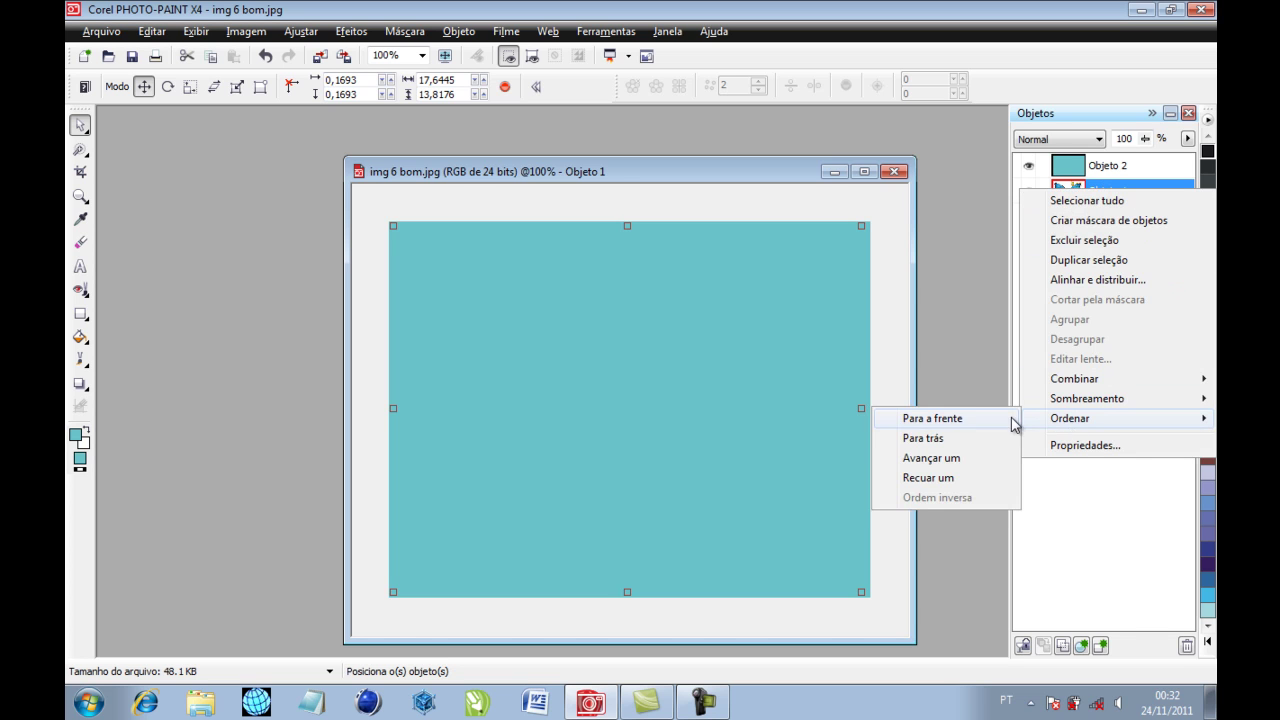
{"action": "left_click", "coordinate": [932, 419]}
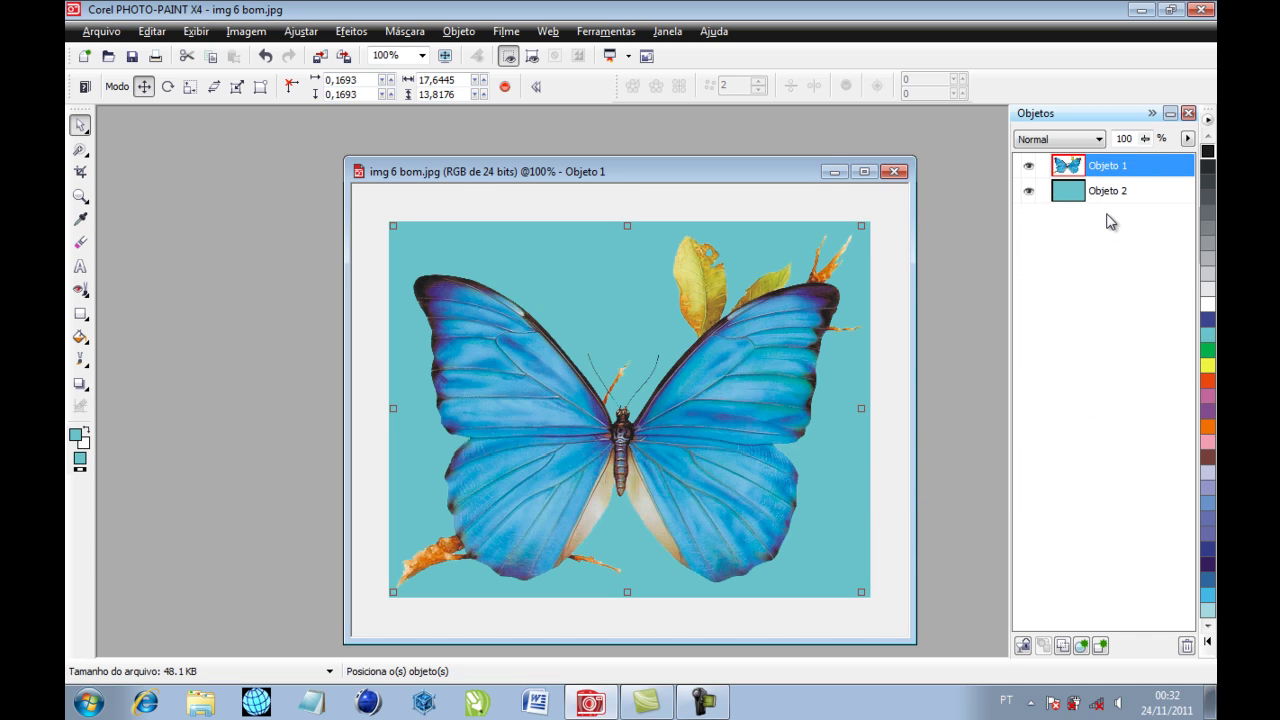
- Duplicate the butterfly object and move the copy toward the lower-right corner of the image
{"action": "right_click", "coordinate": [752, 322]}
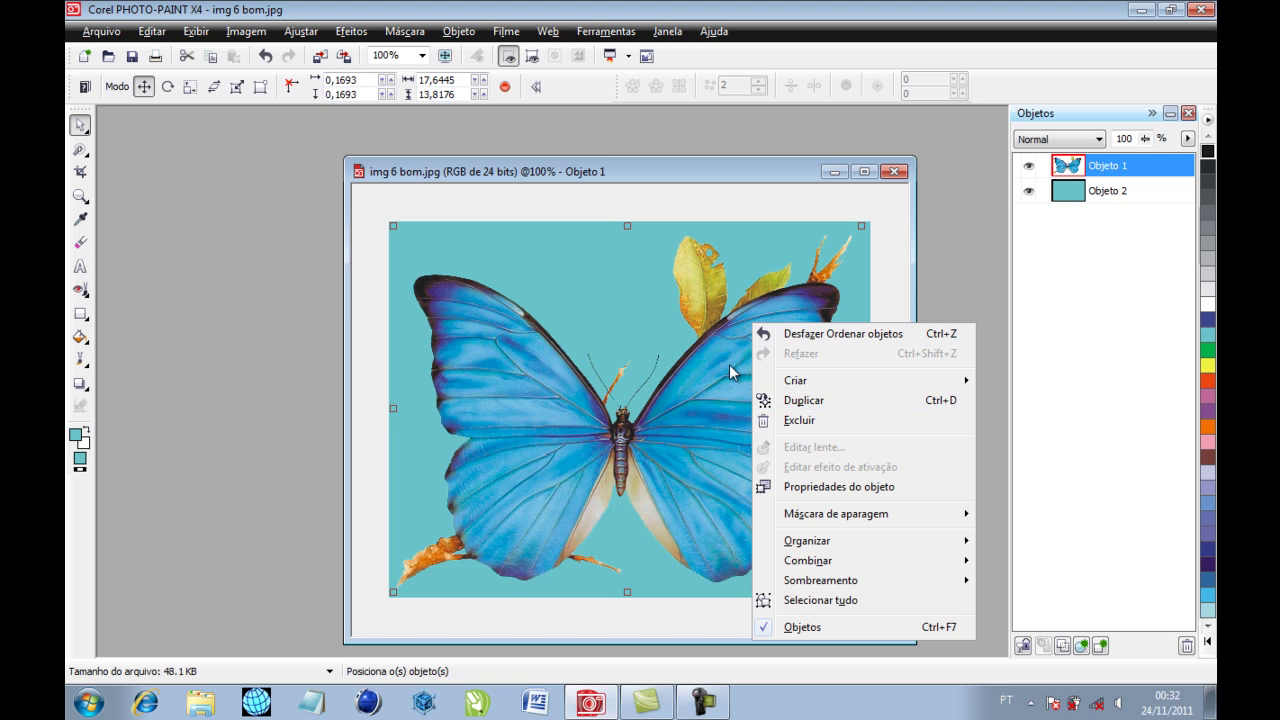
{"action": "left_click", "coordinate": [805, 403]}
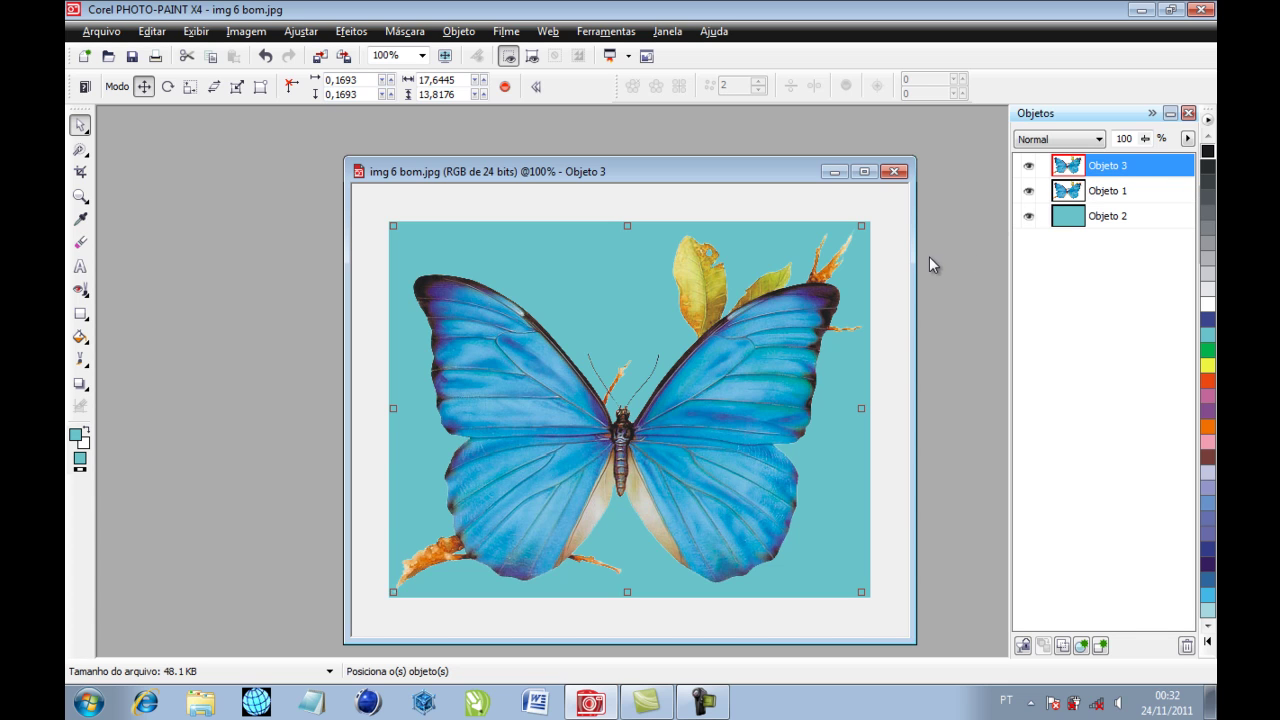
{"action": "left_click_drag", "start_coordinate": [764, 376], "coordinate": [886, 424]}
{"action": "left_click_drag", "start_coordinate": [648, 434], "coordinate": [769, 484]}
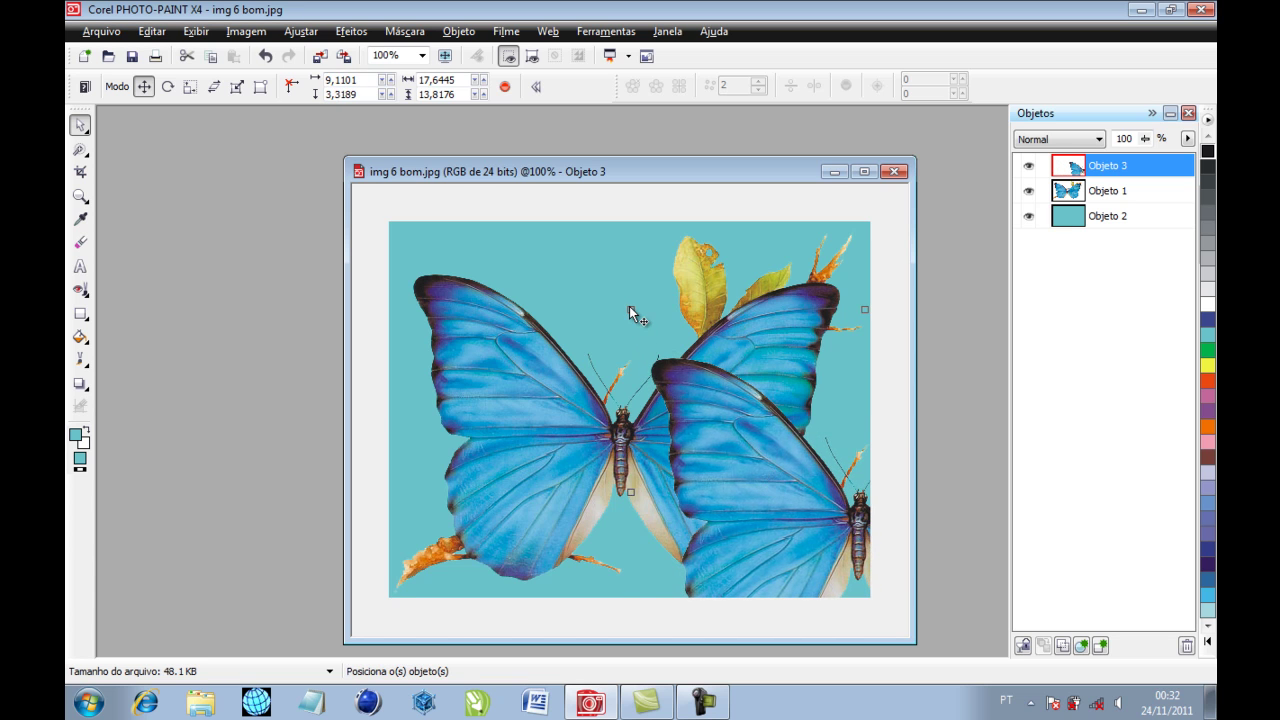
{"action": "left_click", "coordinate": [635, 317]}
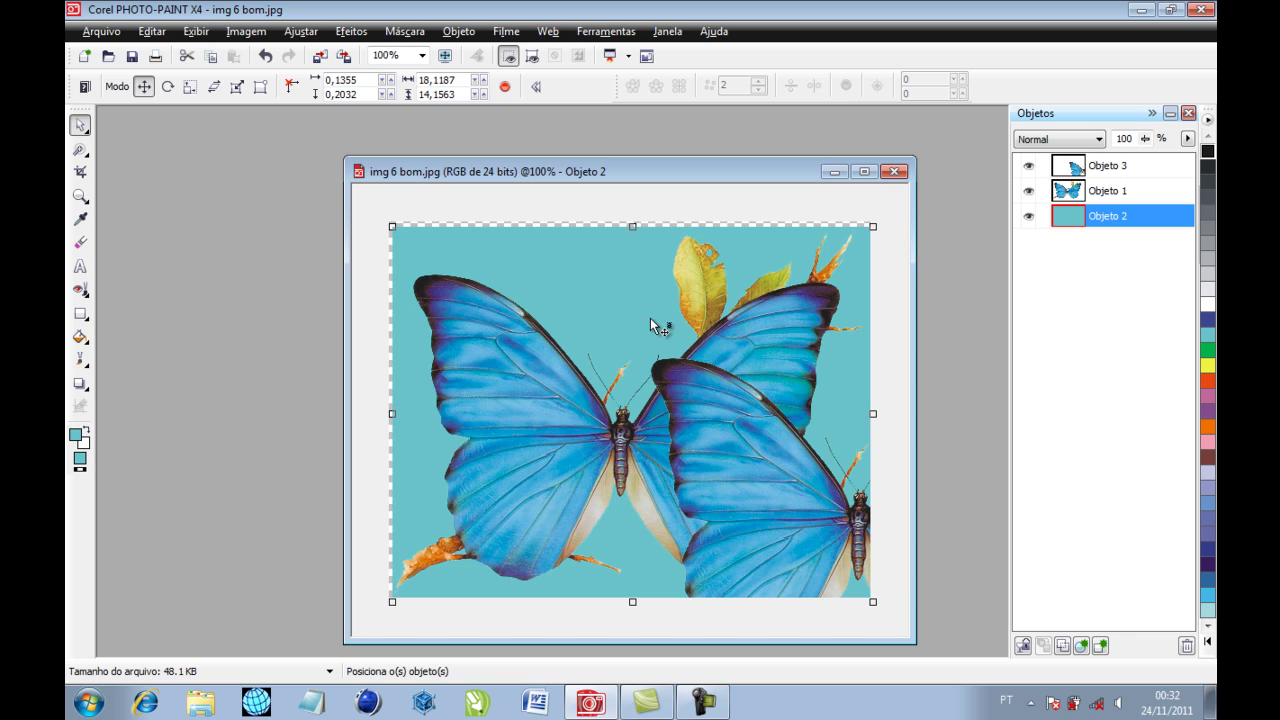
{"action": "key", "text": "p"}
{"action": "left_click", "coordinate": [679, 364]}
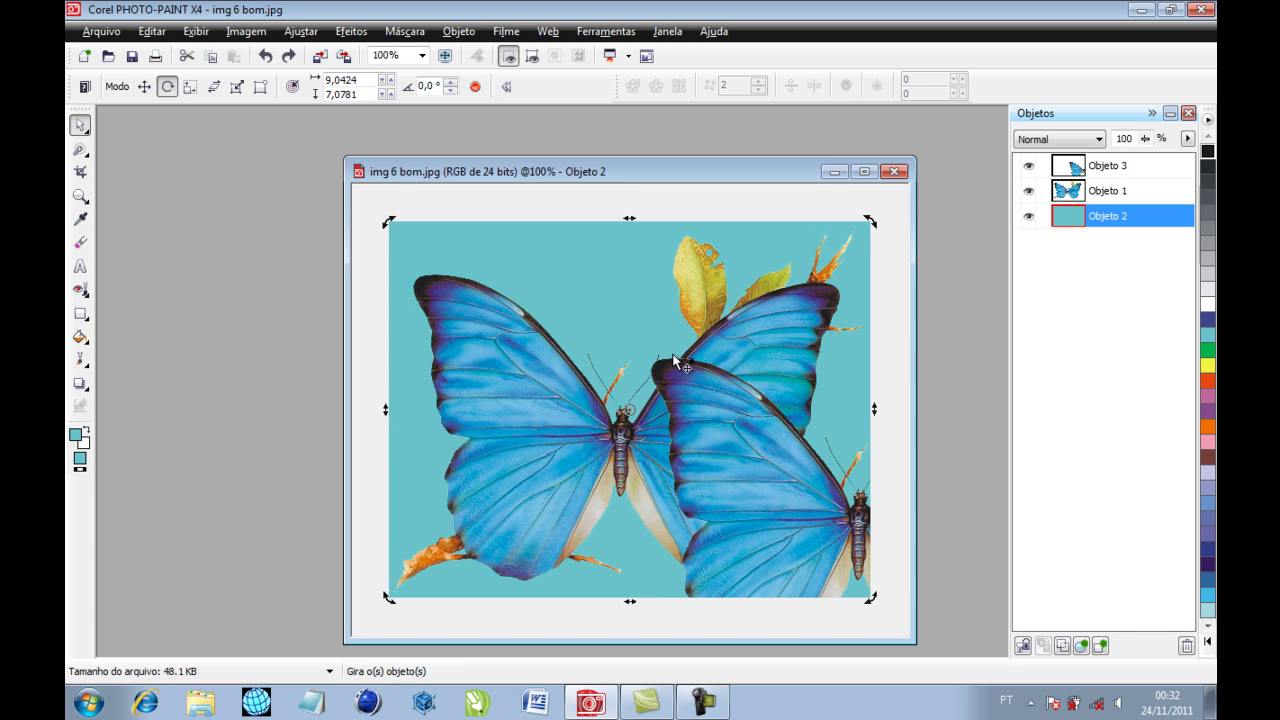
{"action": "left_click", "coordinate": [1110, 193]}
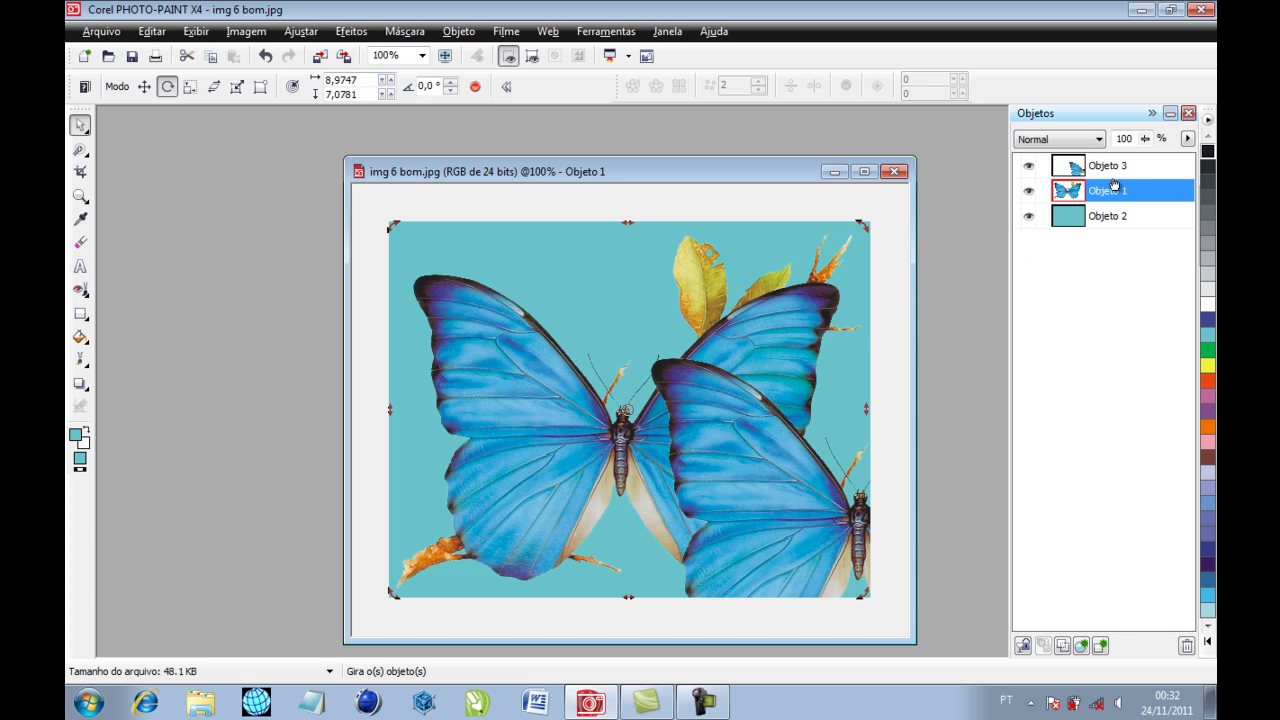
{"action": "left_click", "coordinate": [1126, 169]}
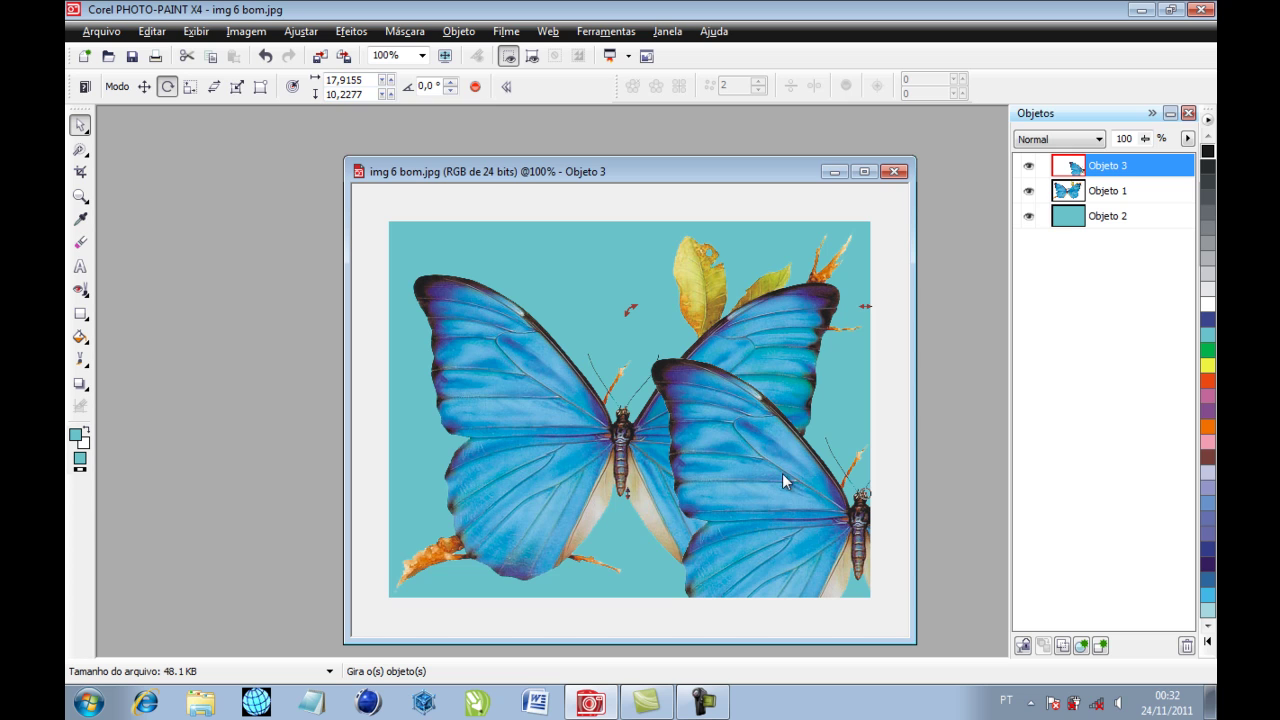
{"action": "left_click", "coordinate": [814, 508]}
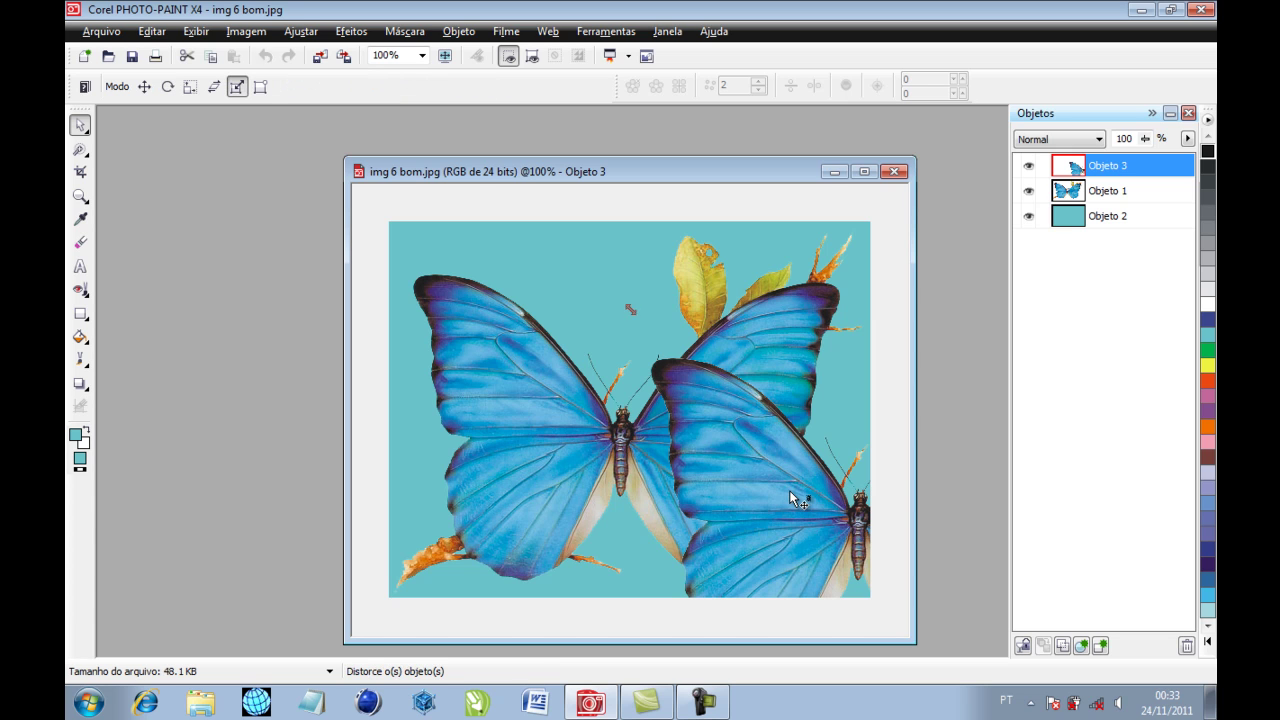
{"action": "left_click", "coordinate": [795, 498]}
{"action": "left_click", "coordinate": [803, 480]}
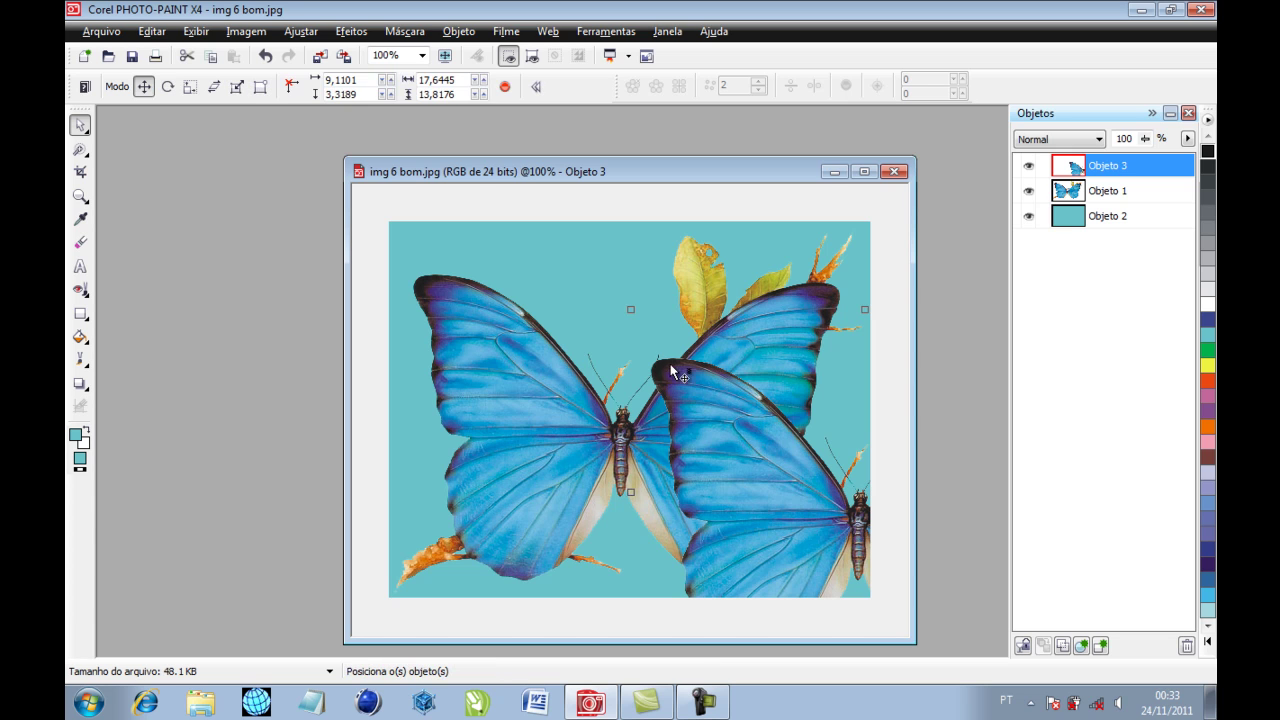
- Shrink the butterfly copy to about 12.73 × 9.99 over the original's lower-right wing and set its opacity to 54%
{"action": "left_click_drag", "start_coordinate": [634, 306], "coordinate": [761, 421]}
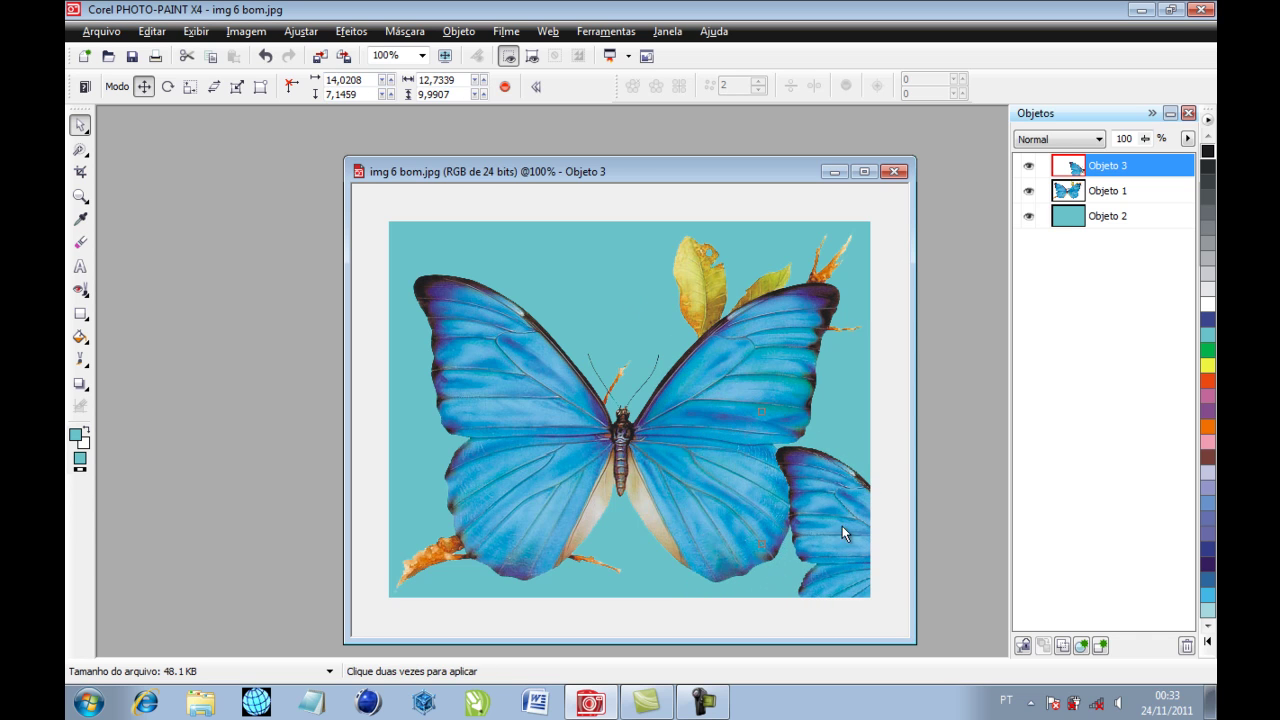
{"action": "left_click_drag", "start_coordinate": [847, 522], "coordinate": [788, 487]}
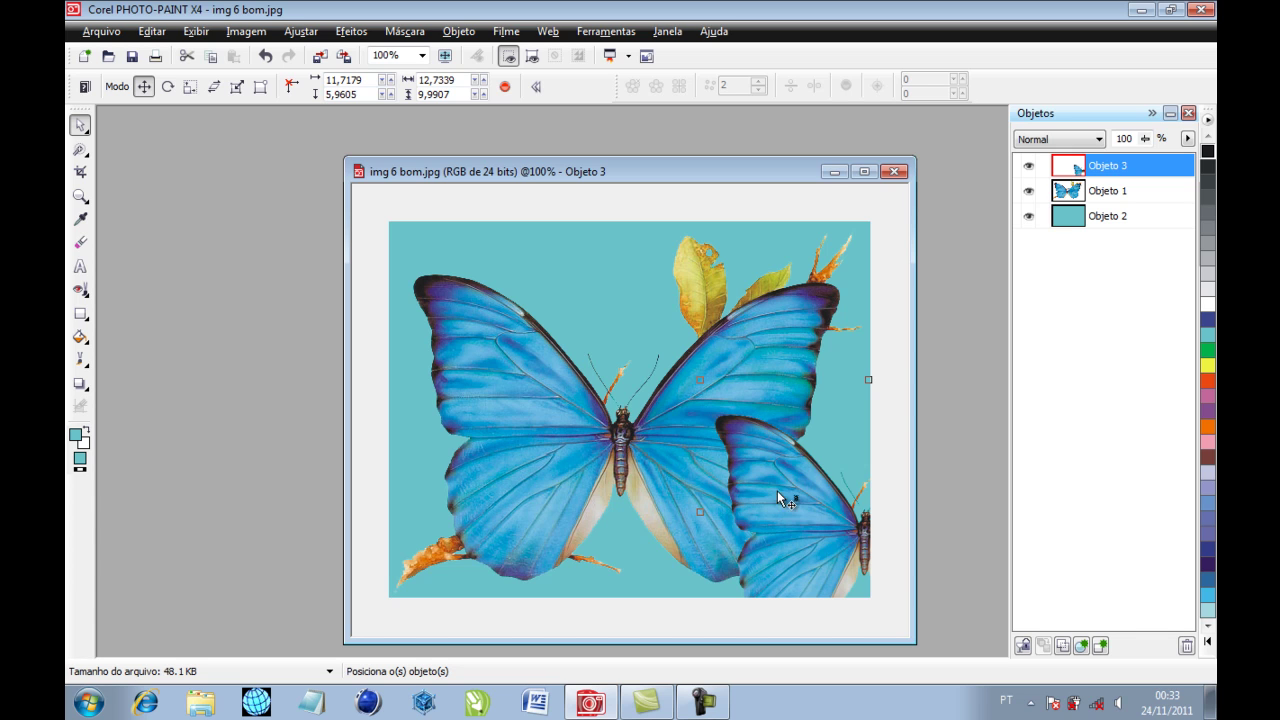
{"action": "left_click", "coordinate": [1145, 140]}
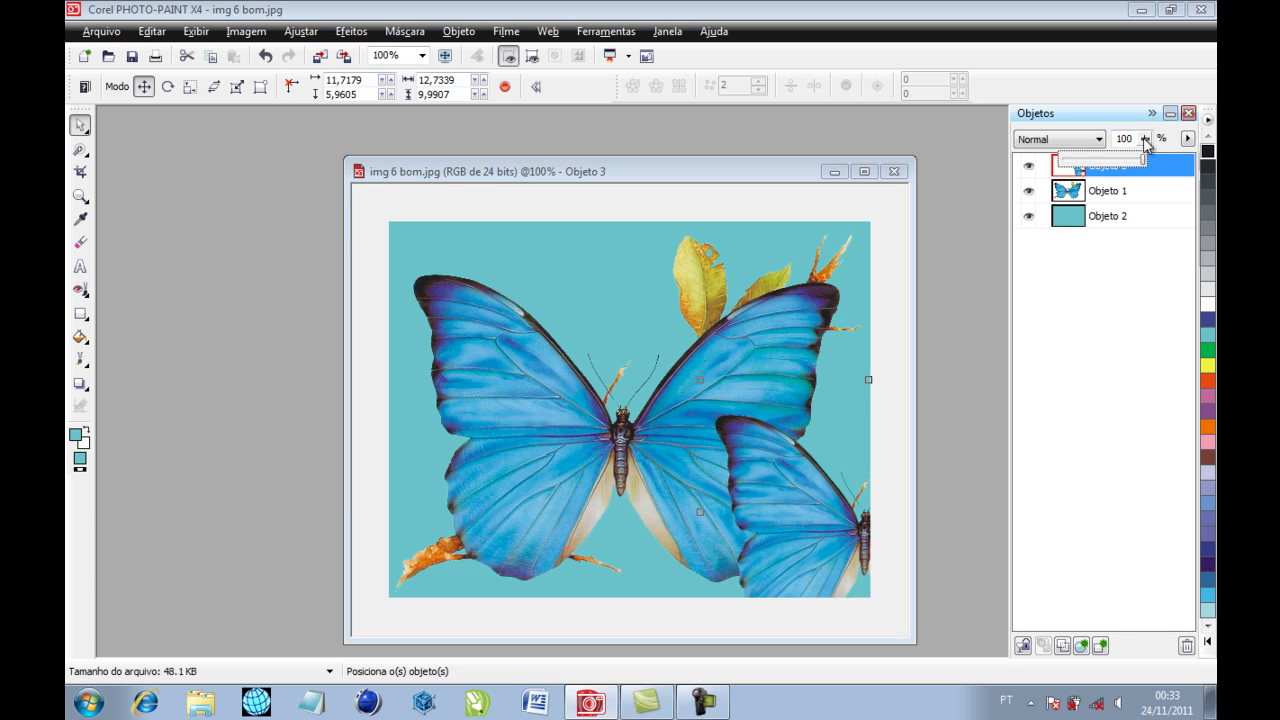
{"action": "left_click_drag", "start_coordinate": [1144, 141], "coordinate": [1106, 149]}
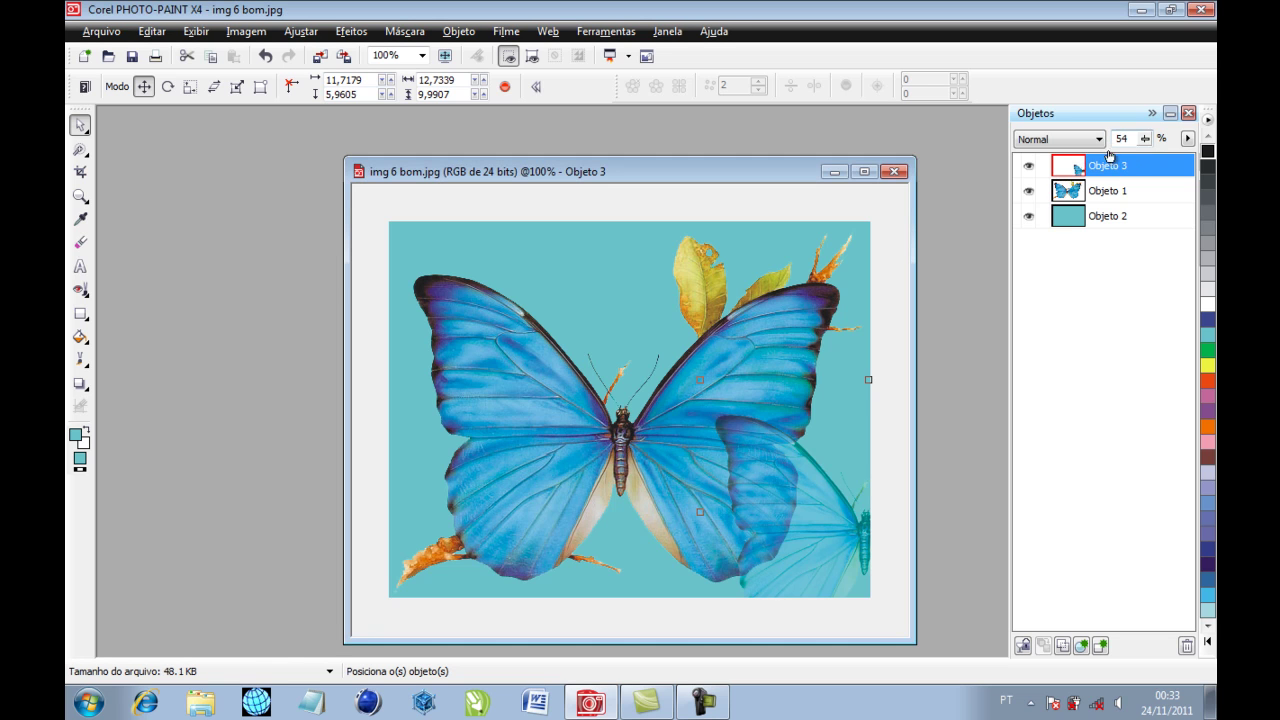